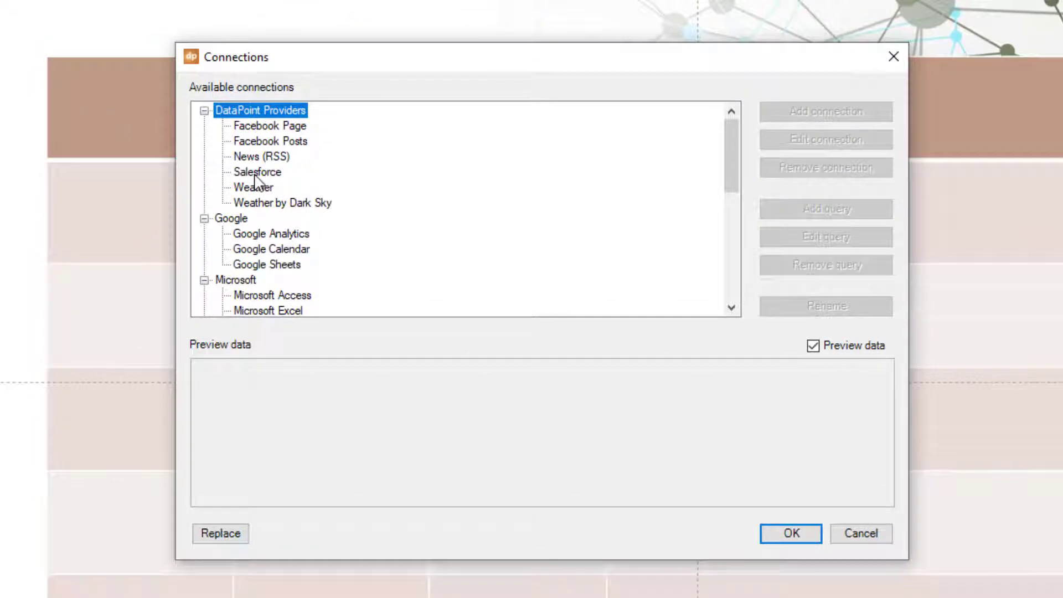
# Add a DataPoint Salesforce connection with the account username and pasted password
pyautogui.click(255, 173)
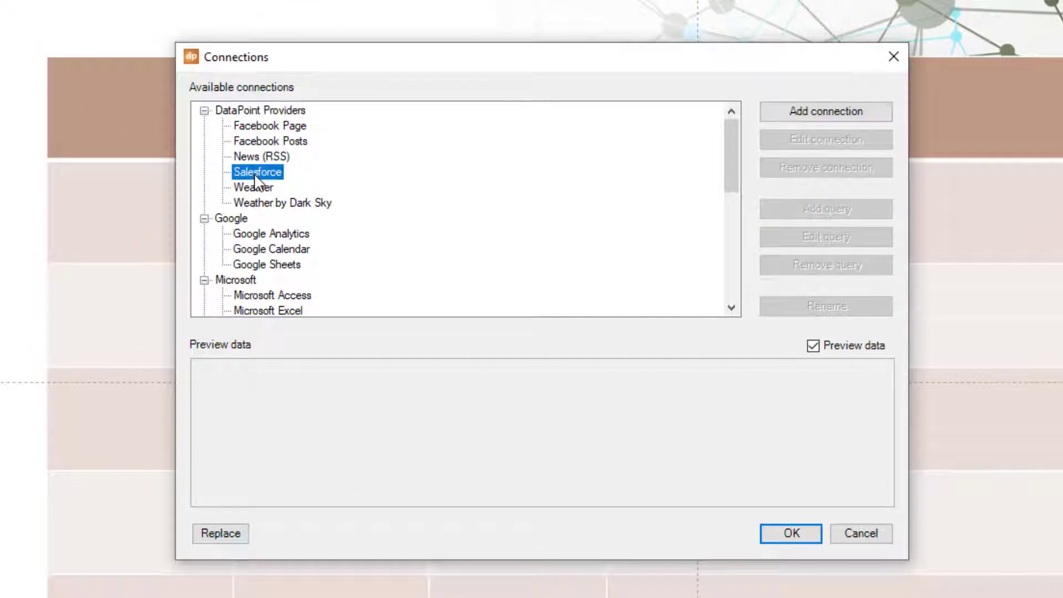
pyautogui.click(789, 115)
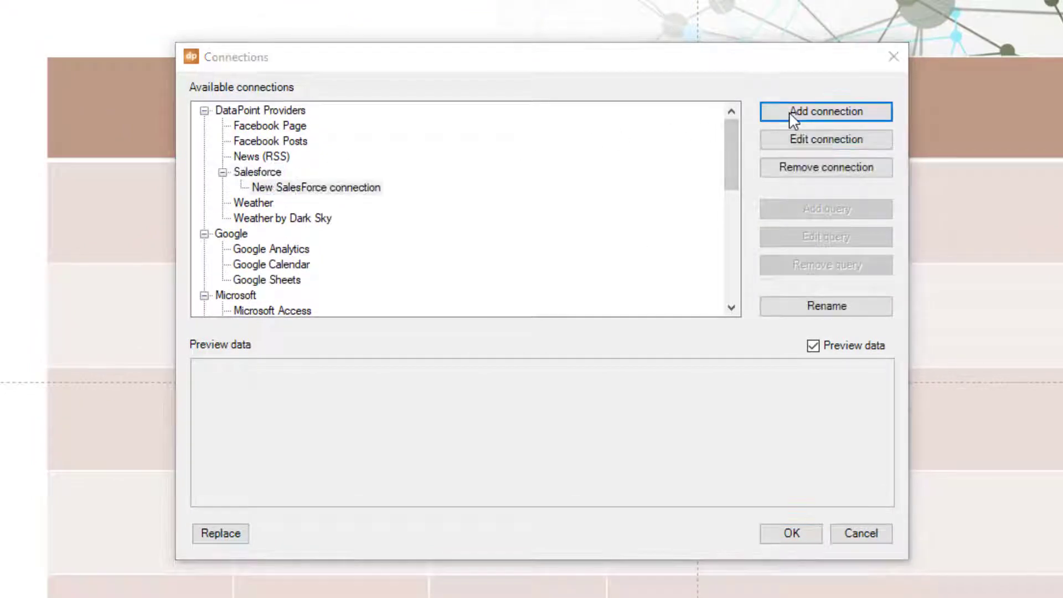
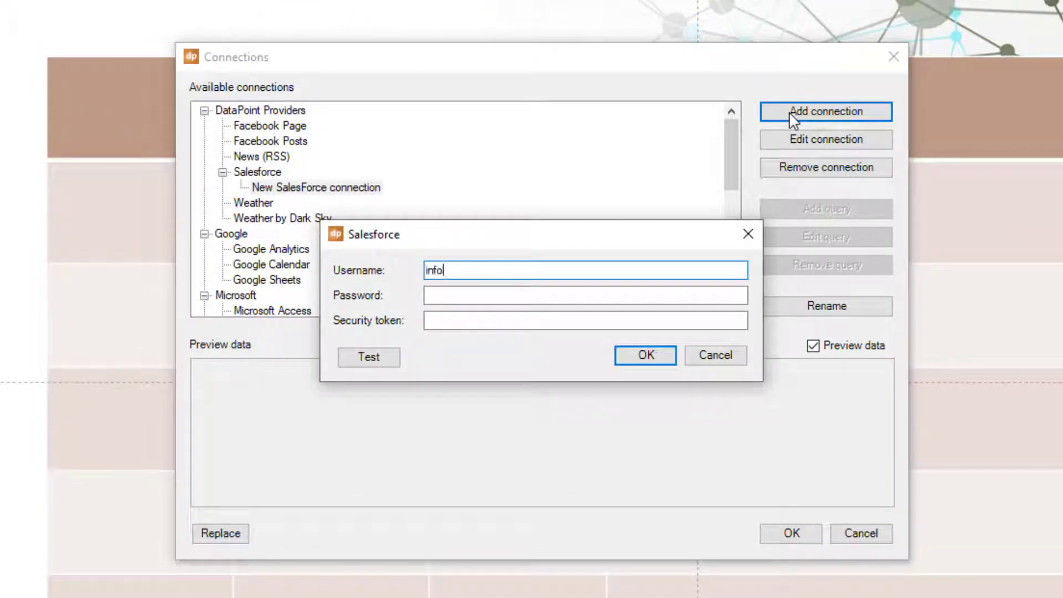
pyautogui.press('Tab')
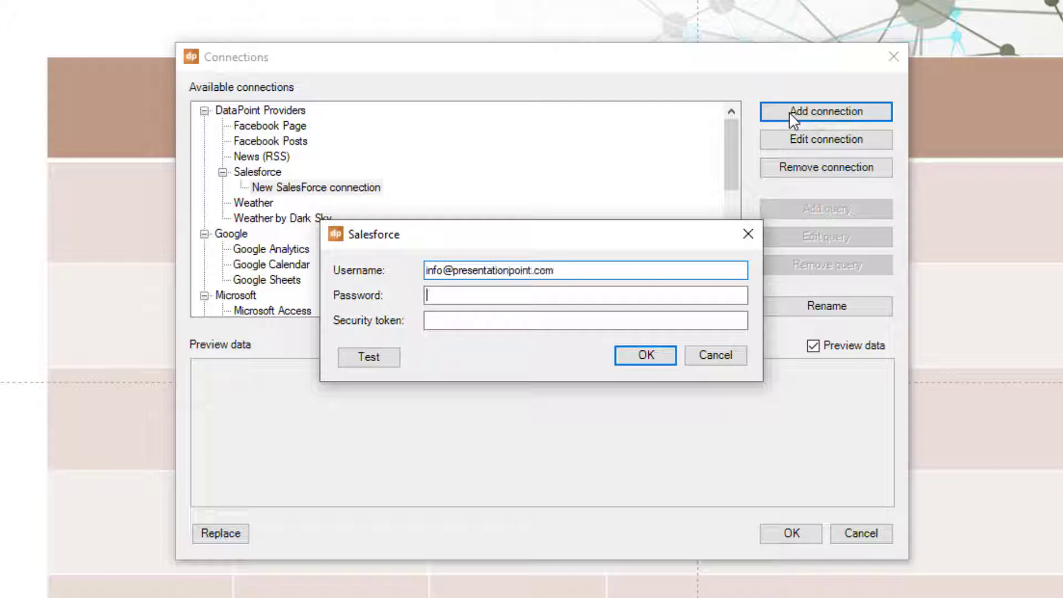
pyautogui.rightClick(468, 298)
pyautogui.click(406, 379)
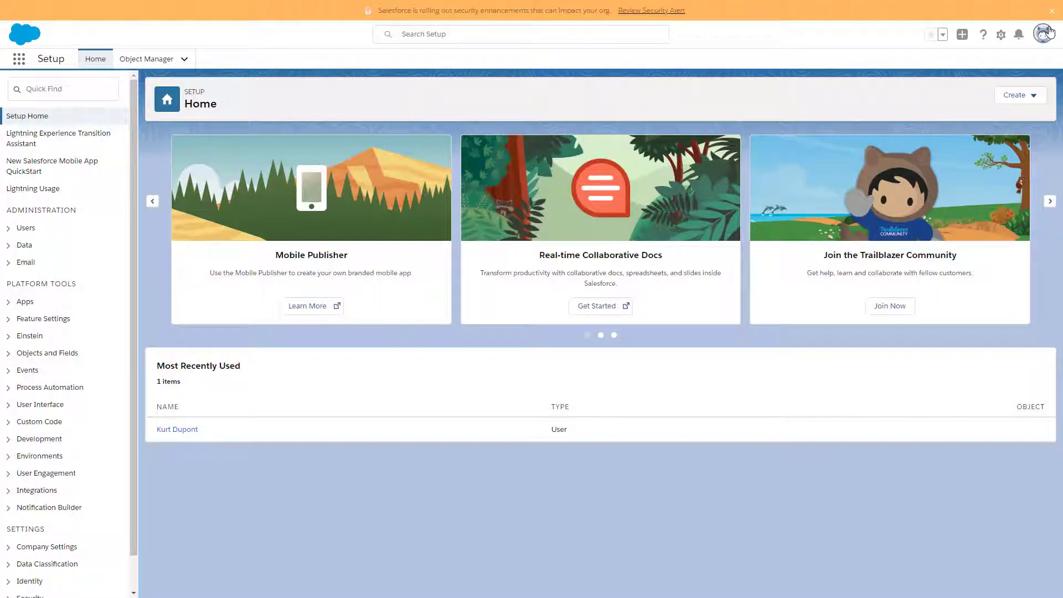
pyautogui.click(1043, 33)
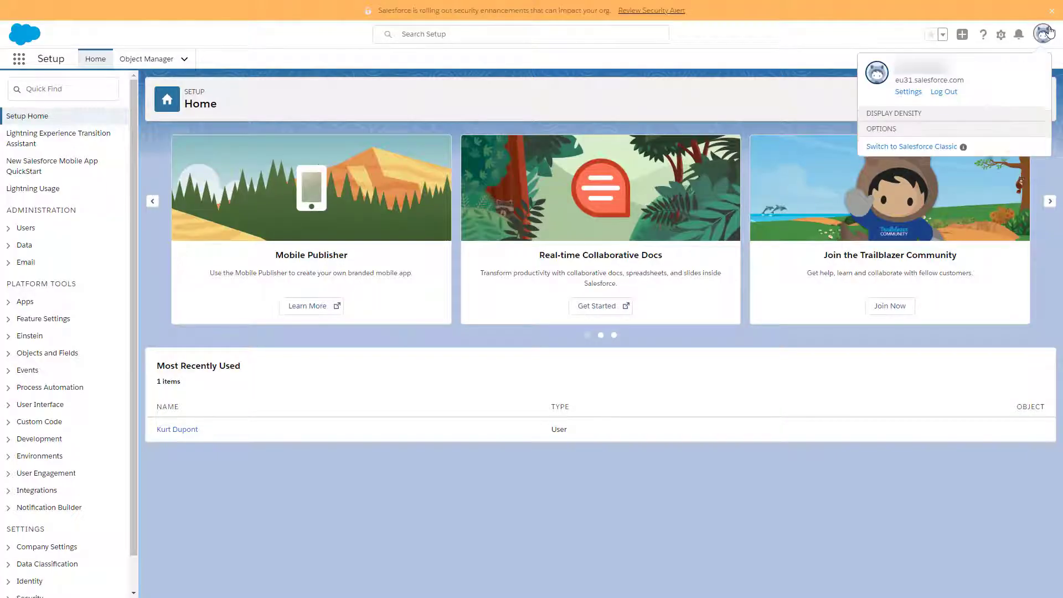
# Paste the Salesforce security token into the login, test it successfully, and confirm
pyautogui.click(907, 93)
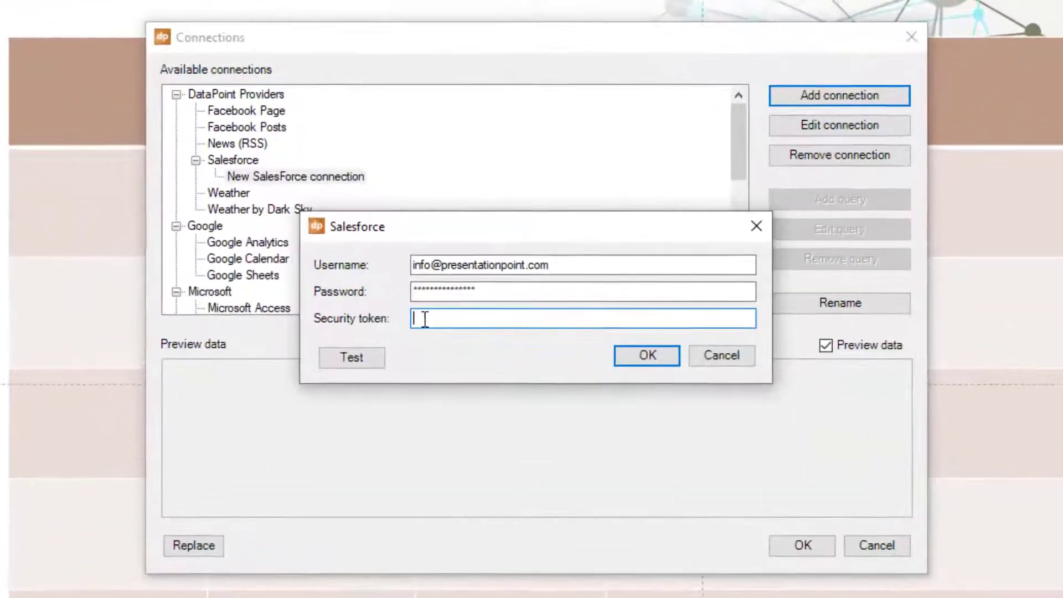
pyautogui.hotkey('ctrl', 'v')
pyautogui.click(345, 351)
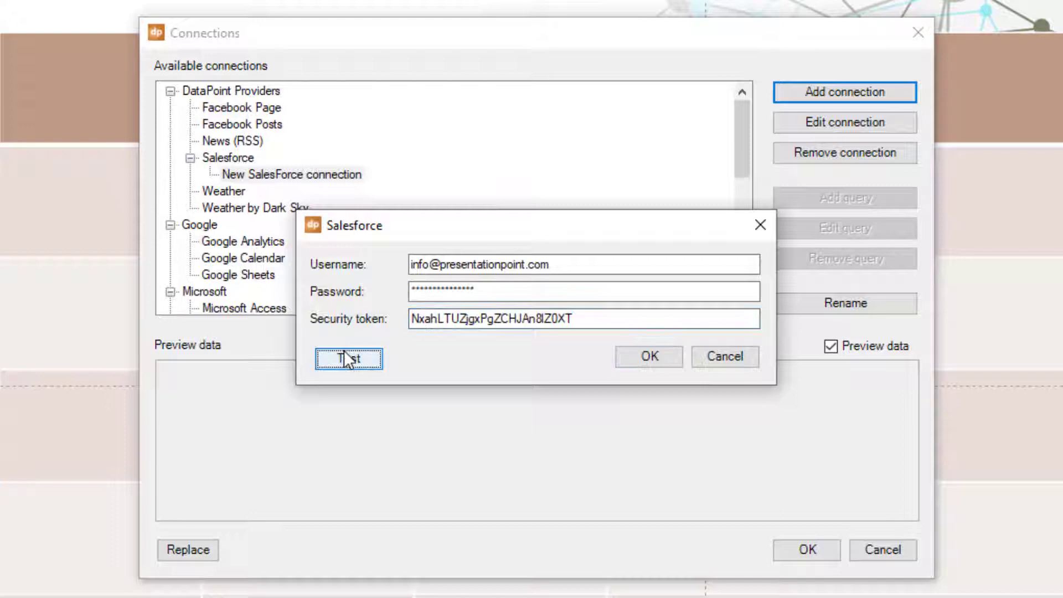
pyautogui.click(568, 385)
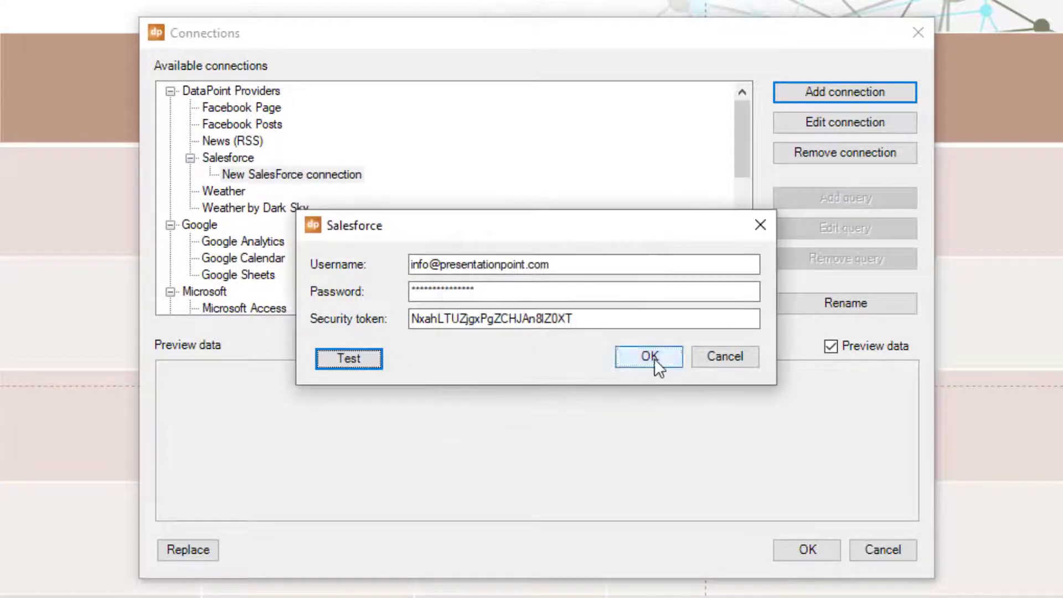
pyautogui.click(653, 358)
# Create a 'contacts' query on the Salesforce Contact object and preview its rows
pyautogui.click(800, 196)
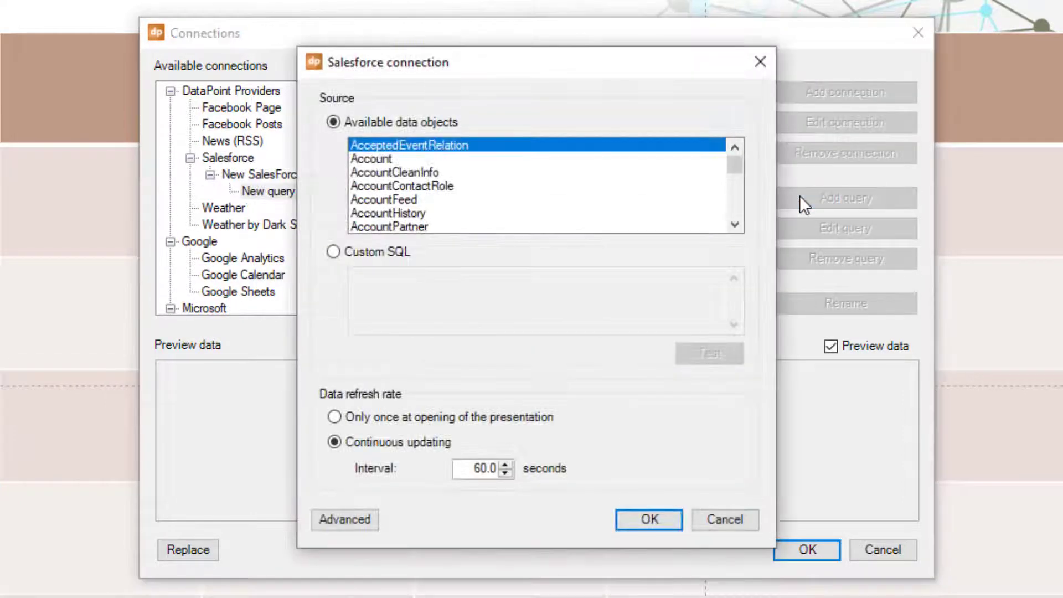
pyautogui.scroll(-2, 732, 198)
pyautogui.scroll(-3, 732, 197)
pyautogui.scroll(-3, 732, 199)
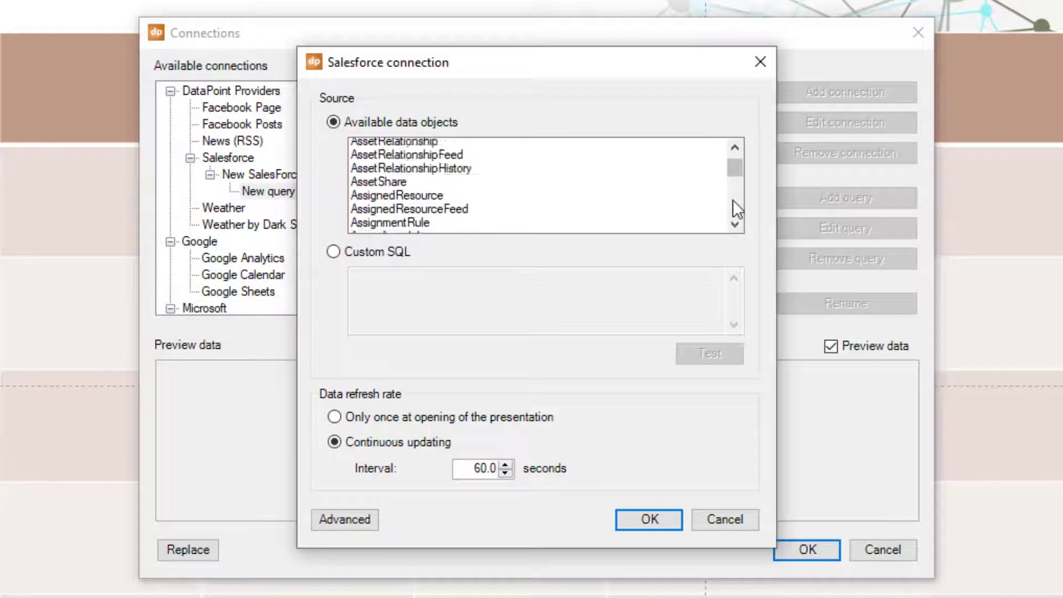
pyautogui.scroll(-3, 733, 200)
pyautogui.scroll(-3, 733, 200)
pyautogui.scroll(-3, 733, 199)
pyautogui.scroll(-3, 733, 199)
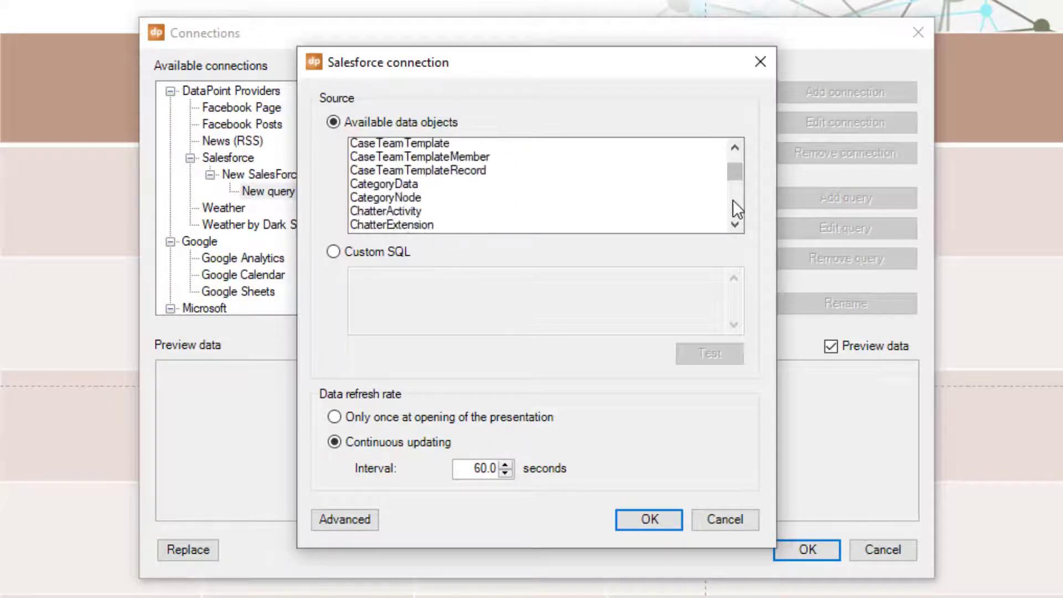
pyautogui.scroll(-3, 733, 200)
pyautogui.scroll(-3, 733, 200)
pyautogui.scroll(-2, 733, 200)
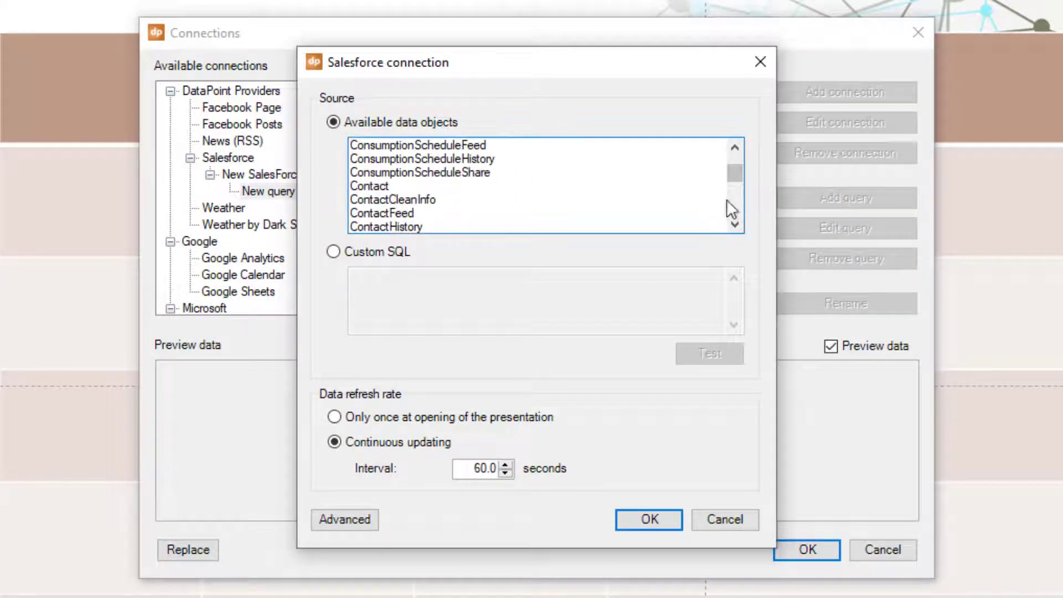
pyautogui.click(378, 186)
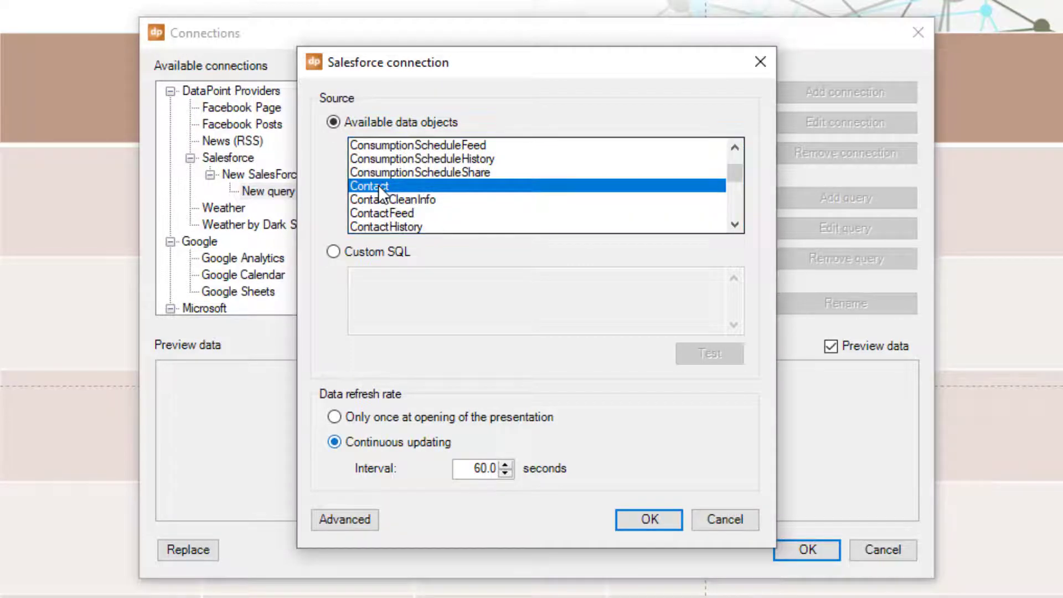
pyautogui.click(640, 519)
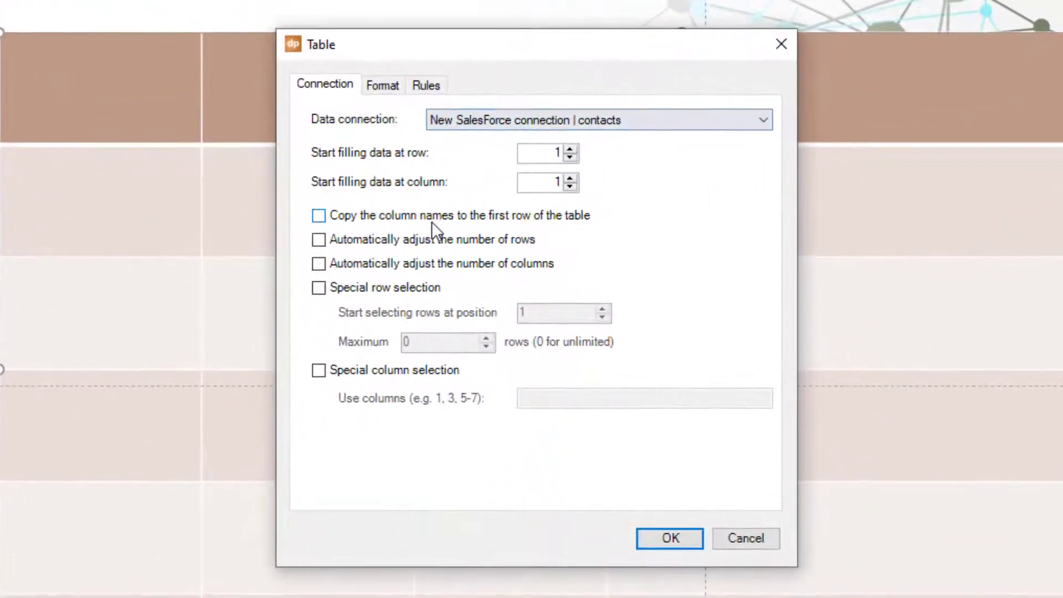
# Link the slide table to the contacts query, copying column names into the first row
pyautogui.click(476, 253)
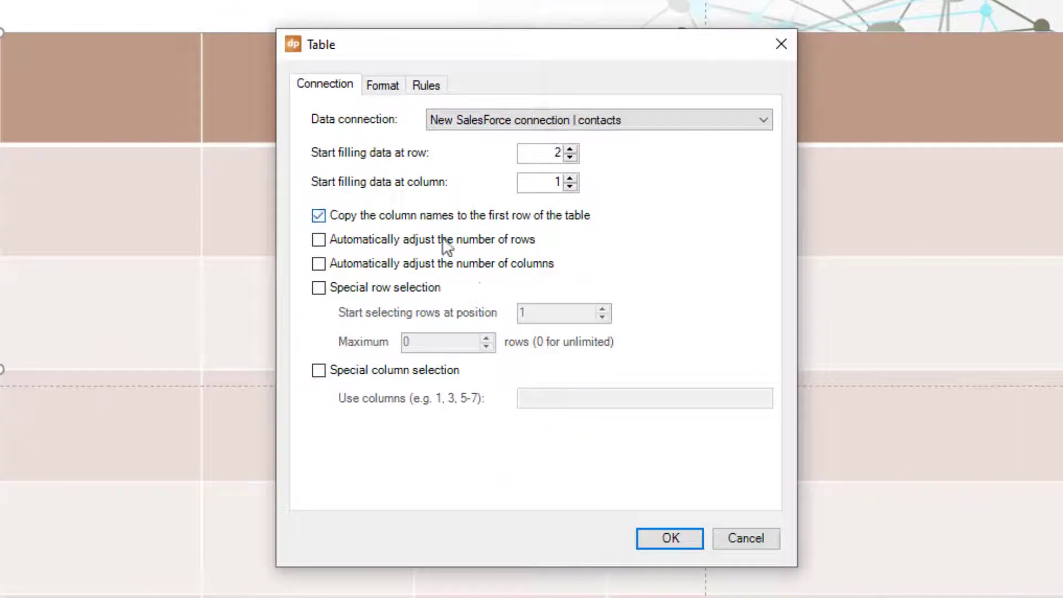
pyautogui.click(646, 532)
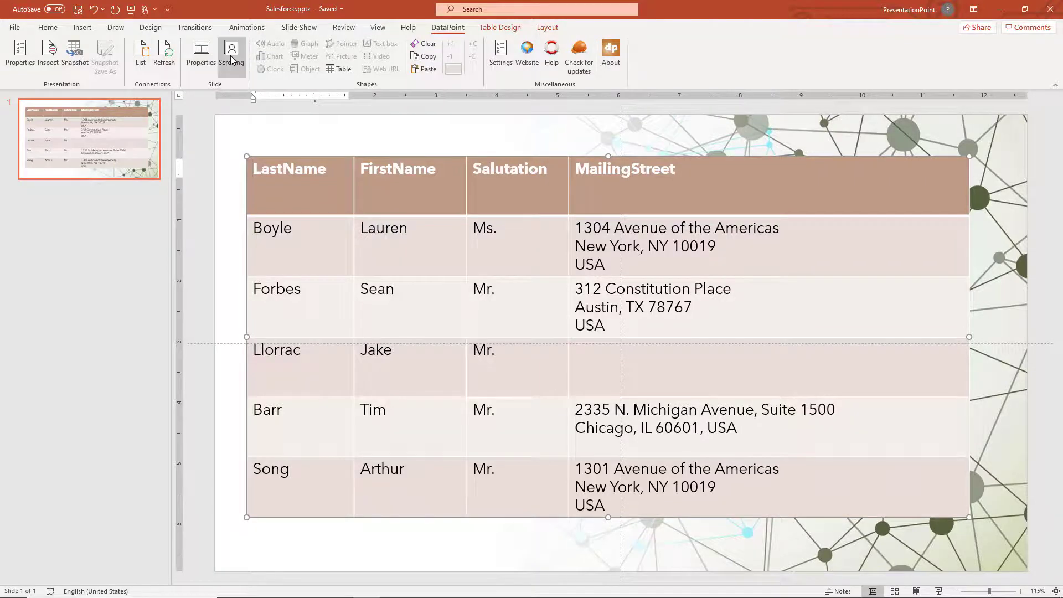
# Enable DataPoint scrolling on the contacts table with a step size of 5 rows
pyautogui.click(230, 54)
pyautogui.click(578, 147)
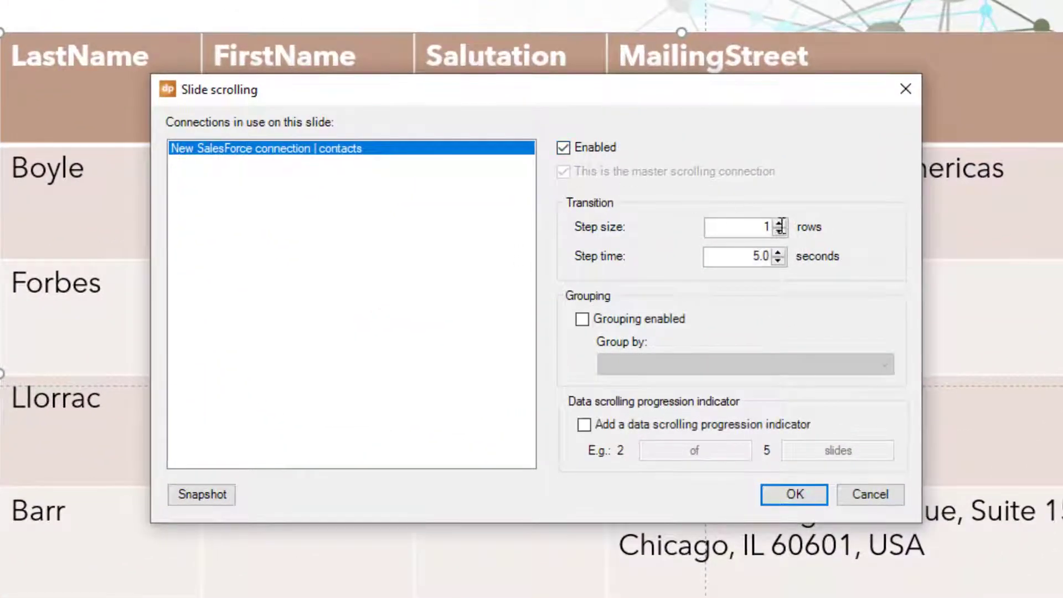
pyautogui.click(780, 224)
pyautogui.click(789, 494)
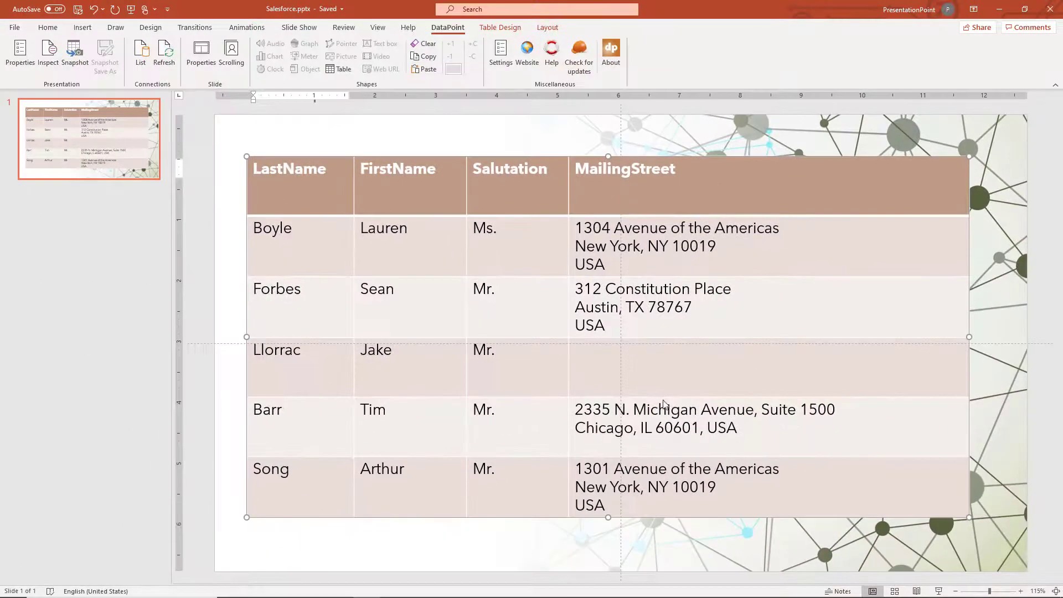
# Generate the DataPoint snapshot presentation and review slides 2 through 4
pyautogui.click(67, 52)
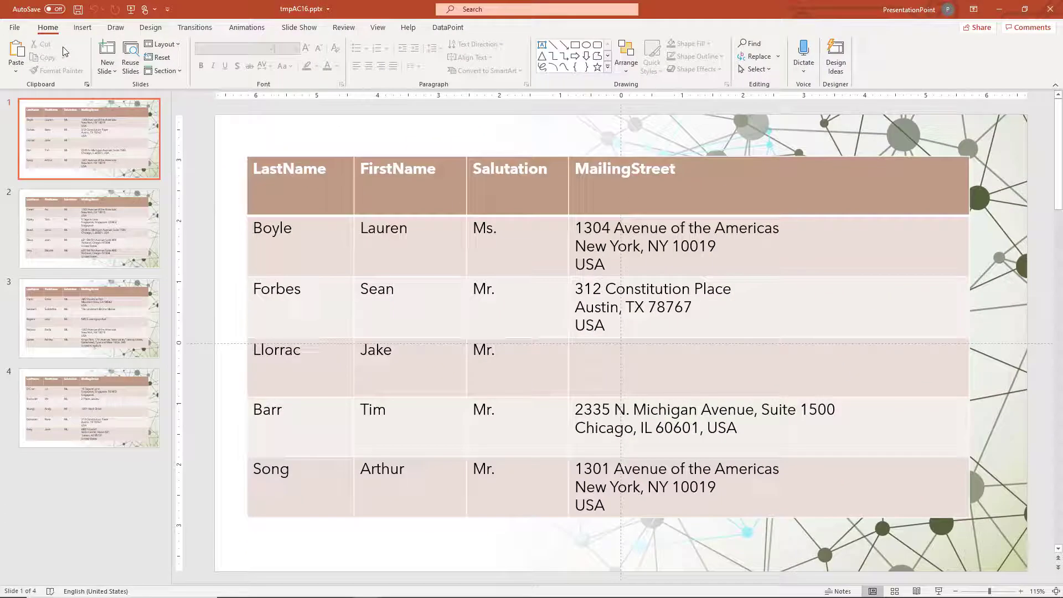
pyautogui.click(67, 201)
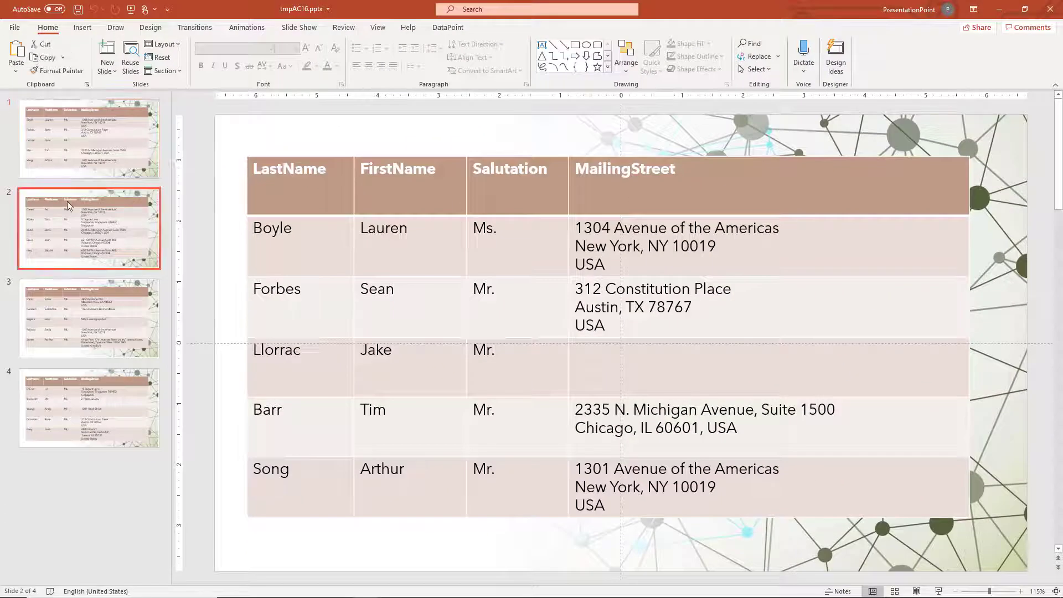
pyautogui.click(80, 342)
pyautogui.click(78, 414)
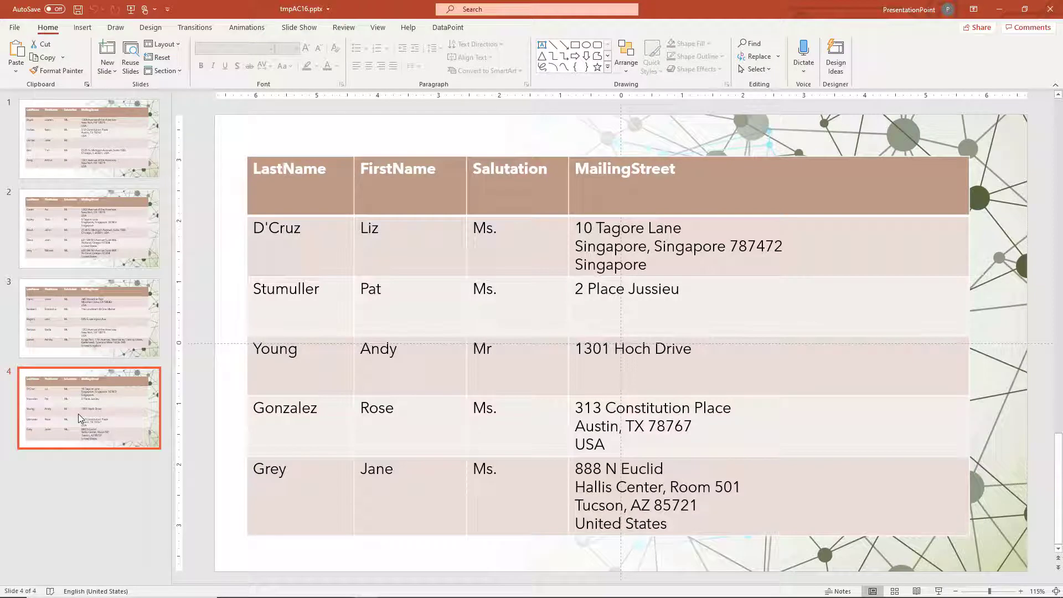